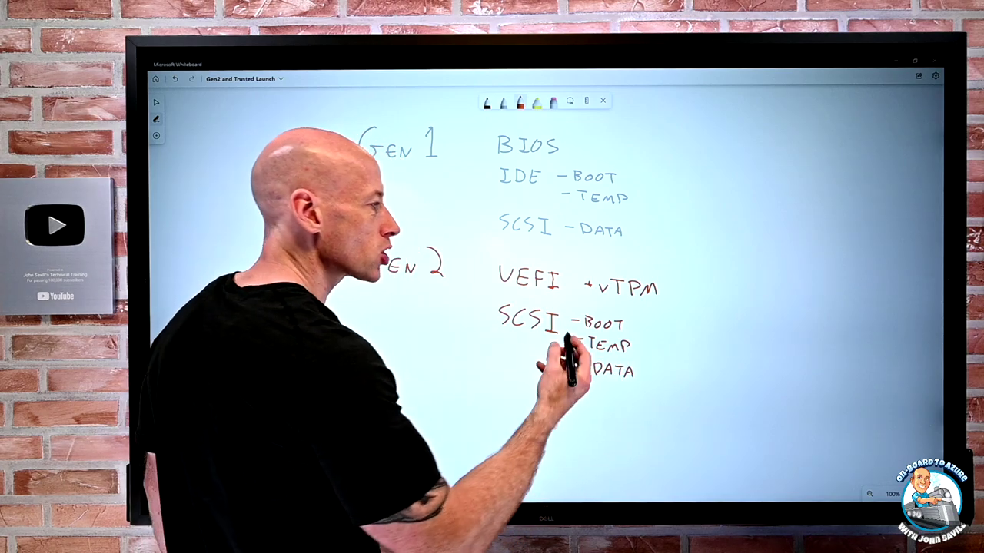
Handwrite "+VBS" under "+vTPM" in the Gen 2 notes and bracket both entries with the label "TRUSTED LAUNCH"
{"action": "left_click_drag", "start_coordinate": [604, 303], "coordinate": [638, 316]}
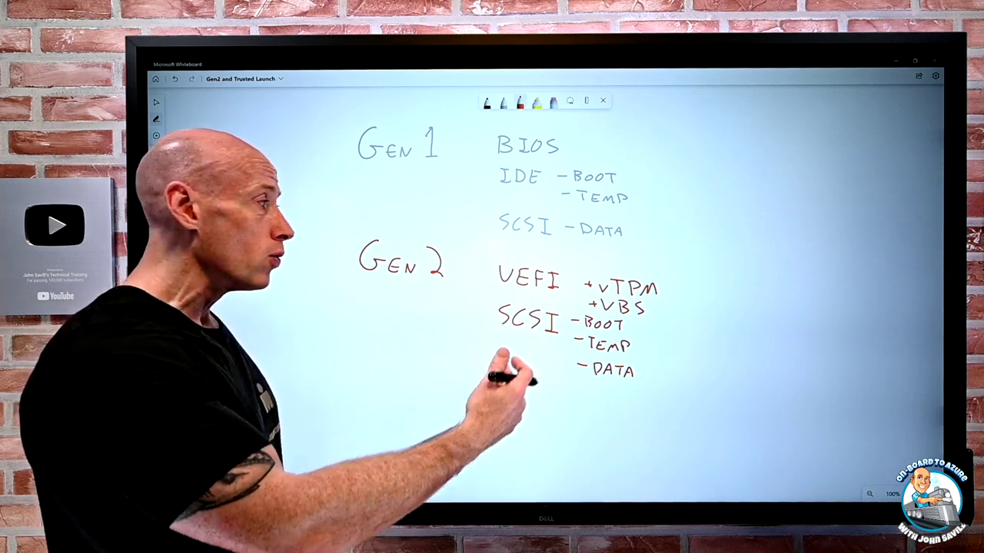
{"action": "mouse_move", "coordinate": [676, 308]}
{"action": "left_mouse_down"}
{"action": "mouse_move", "coordinate": [646, 308]}
{"action": "mouse_move", "coordinate": [653, 282]}
{"action": "mouse_move", "coordinate": [642, 322]}
{"action": "mouse_move", "coordinate": [708, 301]}
{"action": "mouse_move", "coordinate": [713, 310]}
{"action": "left_mouse_up"}
{"action": "mouse_move", "coordinate": [723, 300]}
{"action": "left_mouse_down"}
{"action": "mouse_move", "coordinate": [735, 300]}
{"action": "mouse_move", "coordinate": [728, 310]}
{"action": "left_mouse_up"}
{"action": "mouse_move", "coordinate": [738, 299]}
{"action": "left_mouse_down"}
{"action": "mouse_move", "coordinate": [738, 310]}
{"action": "mouse_move", "coordinate": [747, 306]}
{"action": "mouse_move", "coordinate": [740, 310]}
{"action": "left_mouse_up"}
{"action": "mouse_move", "coordinate": [672, 313]}
{"action": "left_mouse_down"}
{"action": "mouse_move", "coordinate": [681, 325]}
{"action": "mouse_move", "coordinate": [724, 316]}
{"action": "left_mouse_up"}
{"action": "left_click_drag", "start_coordinate": [734, 318], "coordinate": [737, 328]}
{"action": "left_click_drag", "start_coordinate": [744, 316], "coordinate": [744, 328]}
{"action": "left_click_drag", "start_coordinate": [355, 360], "coordinate": [427, 373]}
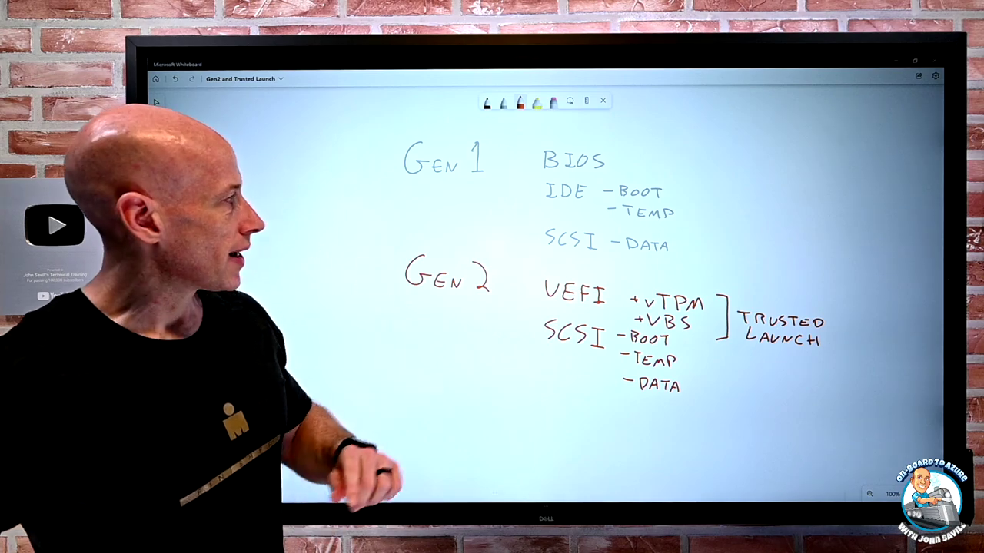
Switch to Remote Desktop Connection Manager, examine the IDE ATA/ATAPI controllers in the South Central US DC machine's Device Manager, and close it
{"action": "key", "text": "super+Tab"}
{"action": "left_click", "coordinate": [588, 279]}
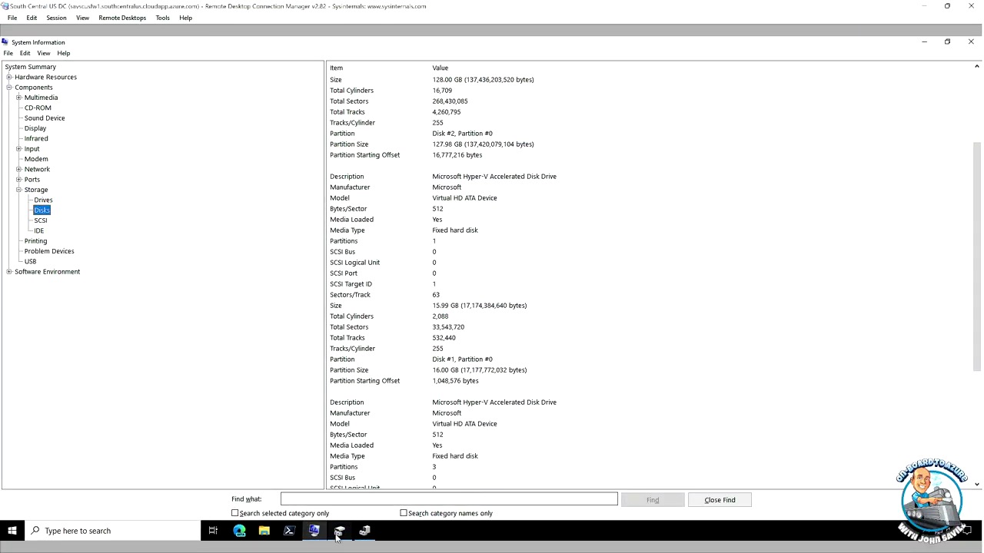
{"action": "mouse_move", "coordinate": [342, 538]}
{"action": "left_click", "coordinate": [364, 532]}
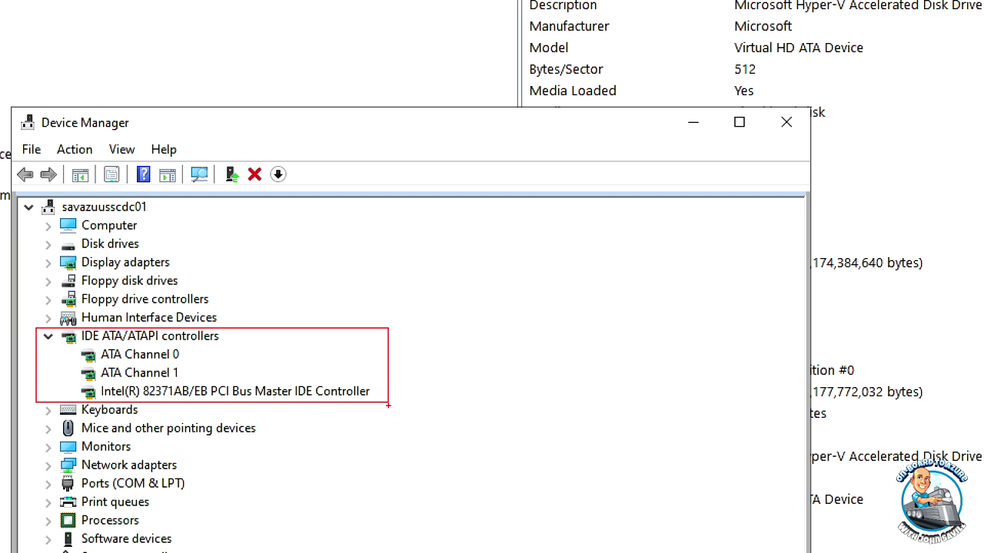
{"action": "left_click", "coordinate": [787, 122]}
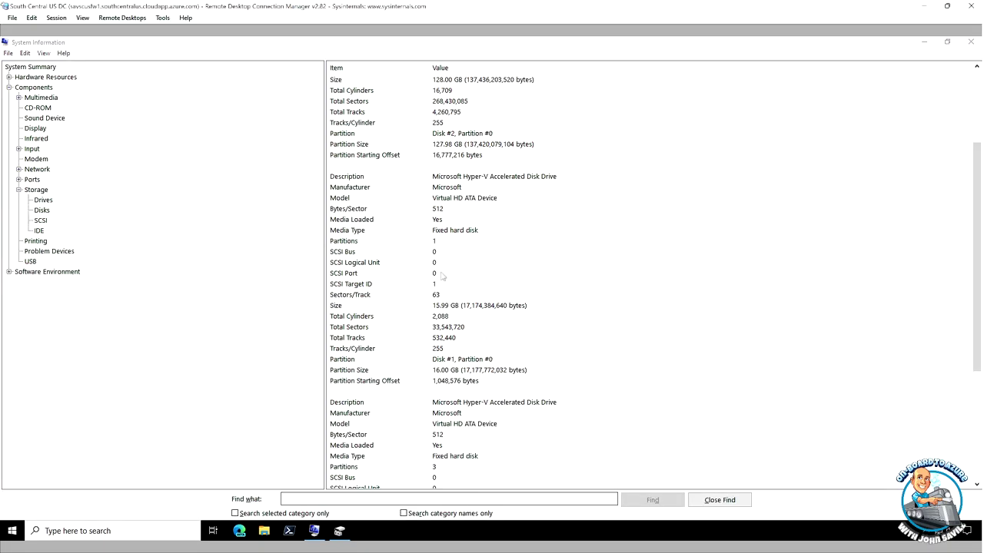
Examine the boot, temporary and data disks of the South Central US DC machine in Disk Management
{"action": "left_click", "coordinate": [341, 529]}
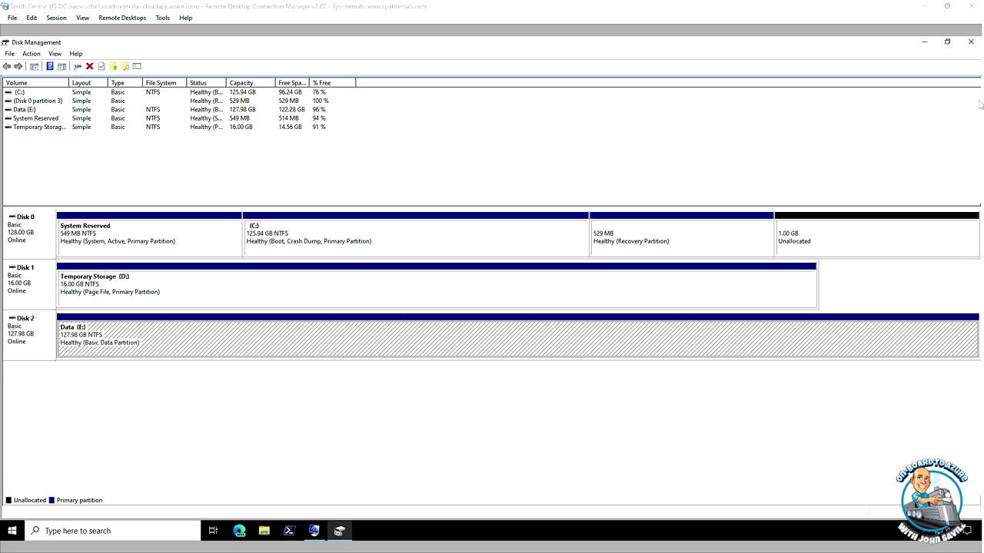
{"action": "mouse_move", "coordinate": [981, 103]}
{"action": "left_click", "coordinate": [927, 36]}
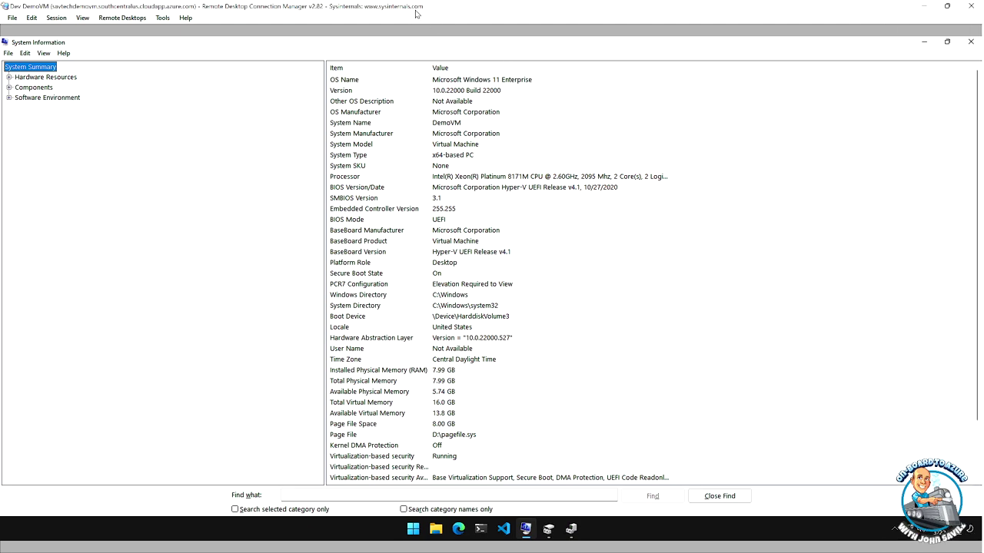
Frame the BIOS Mode and Secure Boot State entries in red in the DemoVM System Summary
{"action": "left_click", "coordinate": [487, 157]}
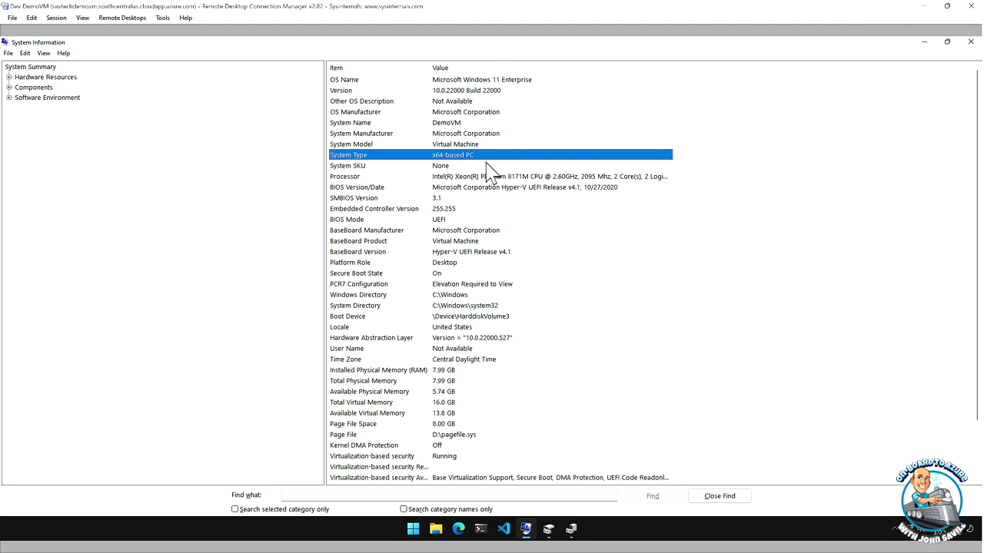
{"action": "left_click", "coordinate": [443, 219]}
{"action": "key", "text": "ctrl+1"}
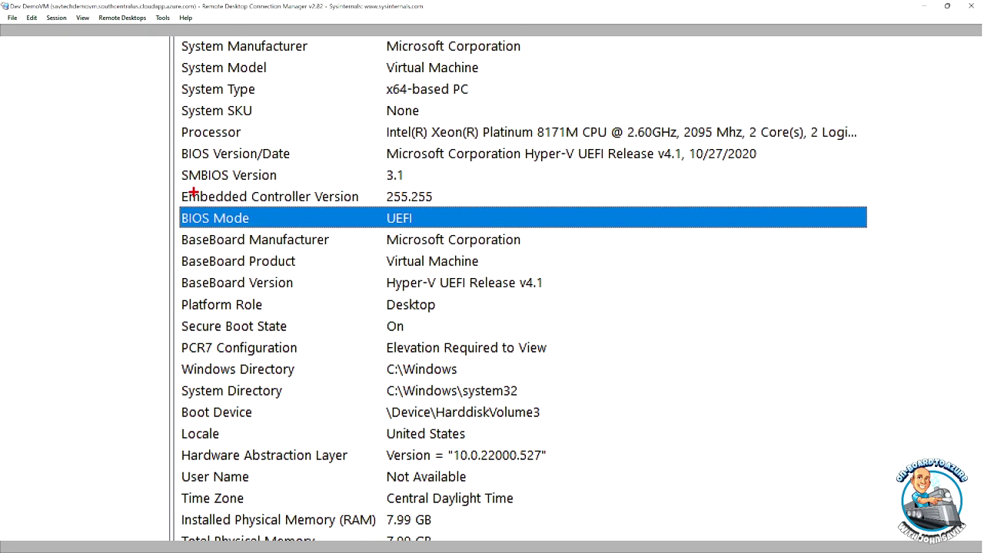
{"action": "mouse_move", "coordinate": [174, 197]}
{"action": "left_mouse_down"}
{"action": "mouse_move", "coordinate": [283, 237]}
{"action": "mouse_move", "coordinate": [432, 239]}
{"action": "left_mouse_up"}
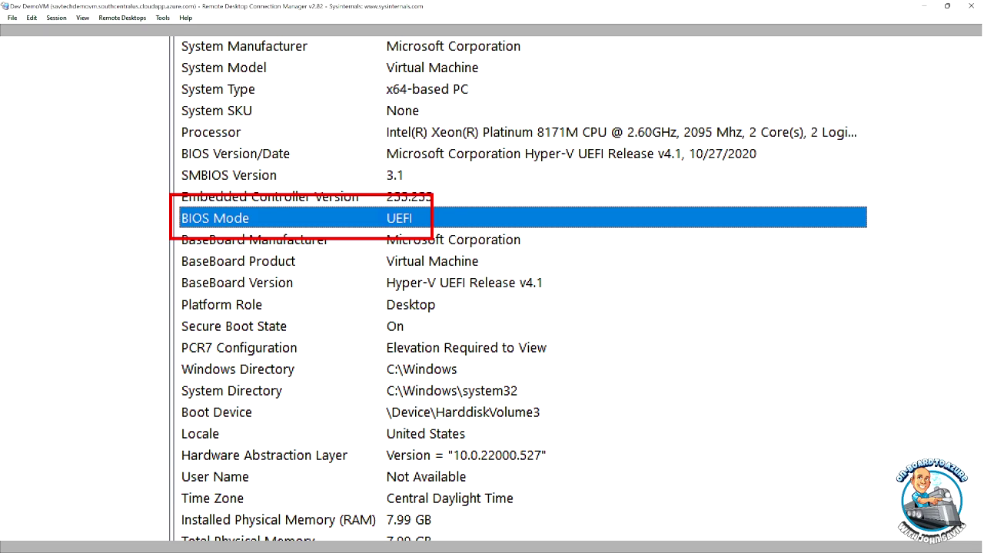
{"action": "mouse_move", "coordinate": [170, 309]}
{"action": "left_mouse_down"}
{"action": "mouse_move", "coordinate": [184, 334]}
{"action": "mouse_move", "coordinate": [263, 350]}
{"action": "mouse_move", "coordinate": [428, 350]}
{"action": "left_mouse_up"}
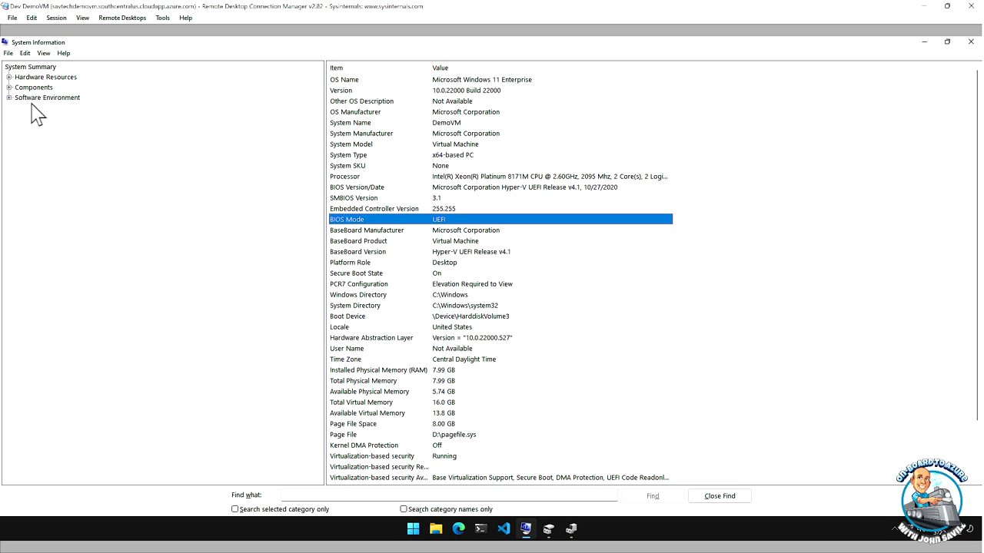
Check DemoVM for IDE hardware in the System Information storage components and in Device Manager, and close Device Manager
{"action": "left_click", "coordinate": [9, 87]}
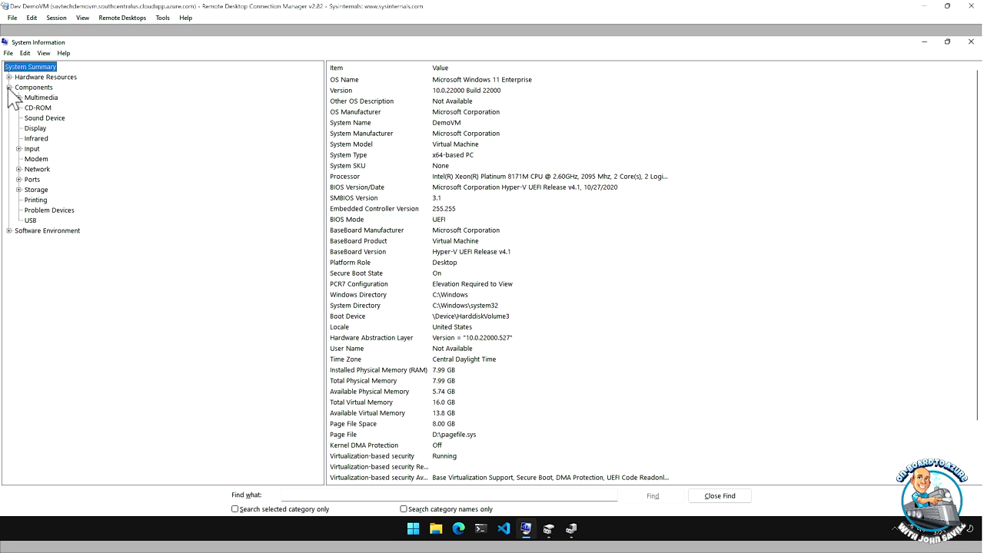
{"action": "left_click", "coordinate": [19, 189]}
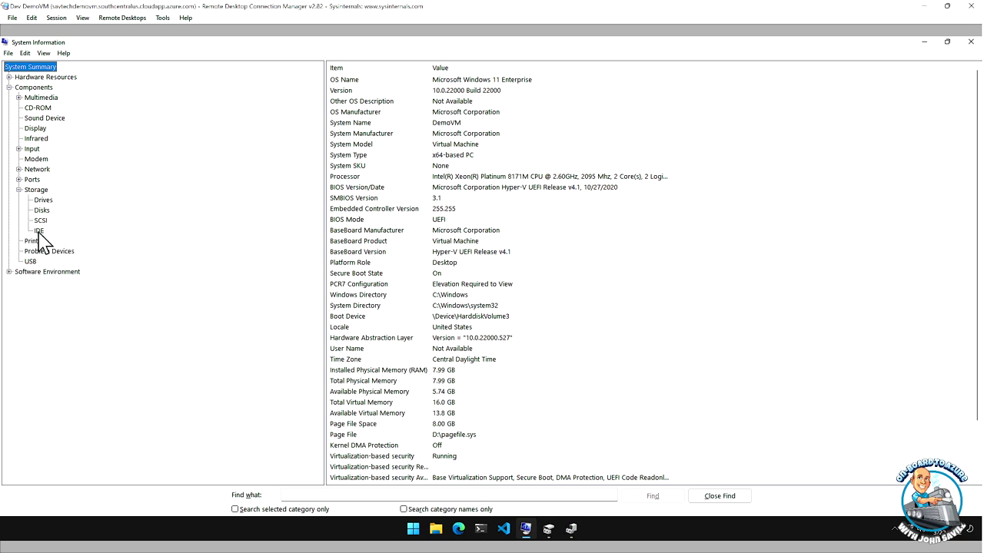
{"action": "left_click", "coordinate": [39, 231]}
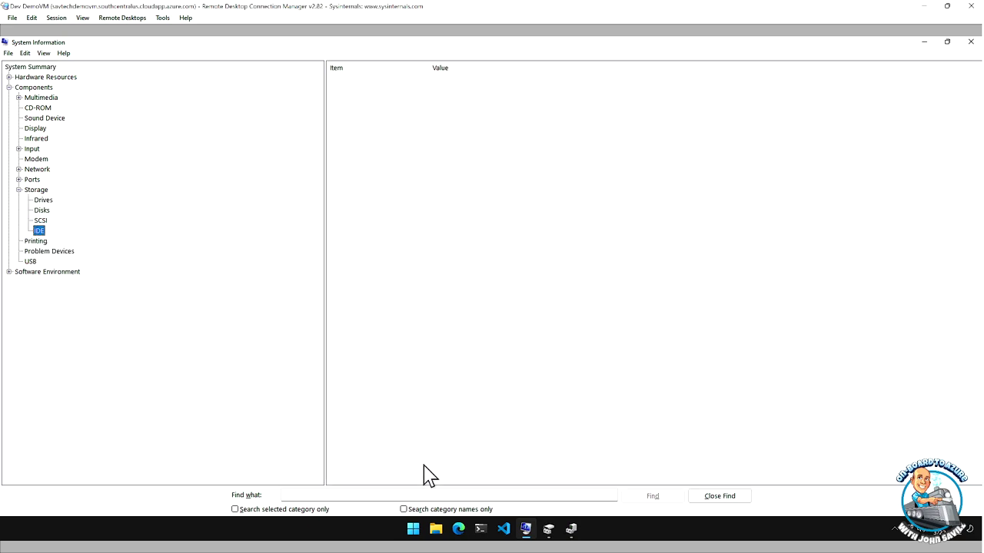
{"action": "left_click", "coordinate": [571, 530]}
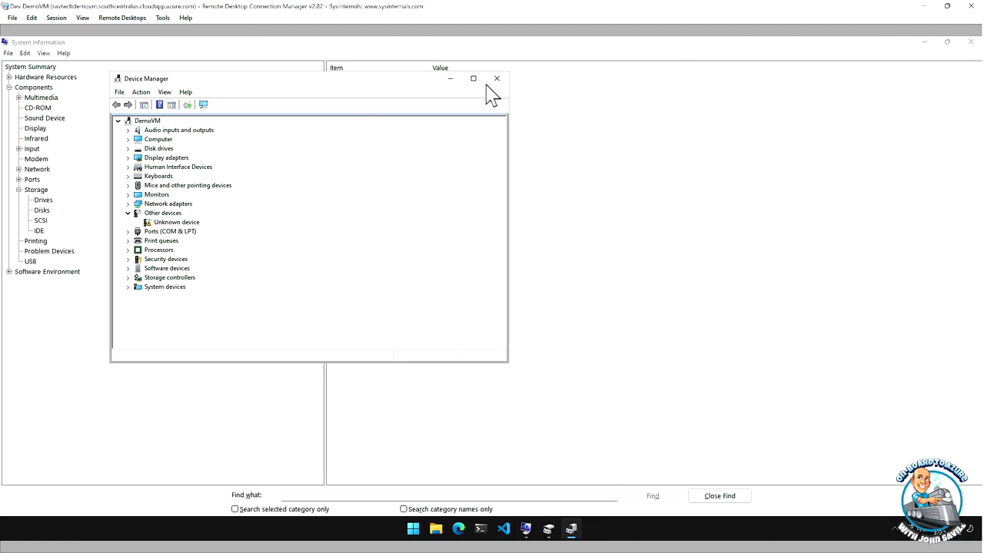
{"action": "left_click", "coordinate": [496, 82]}
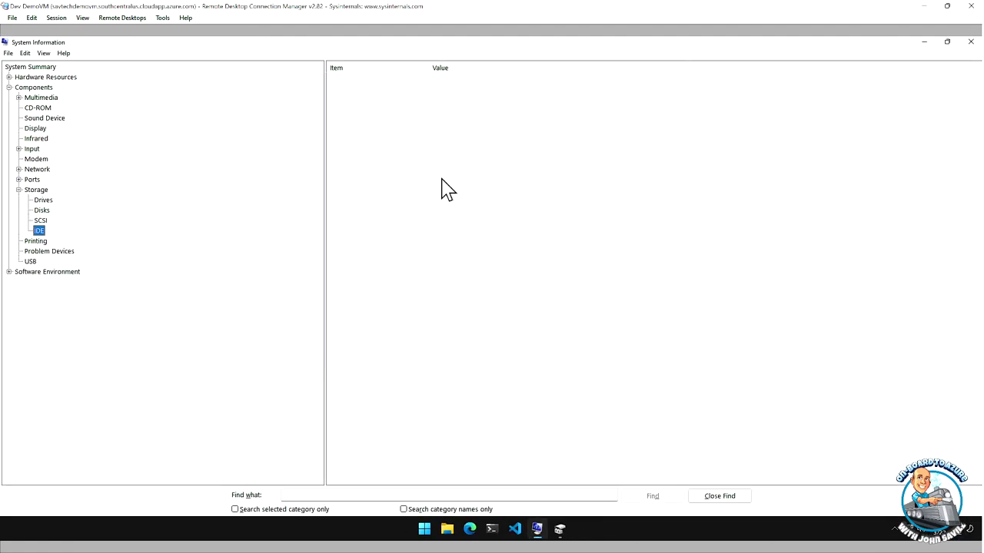
Examine DemoVM's disk layout in Disk Management and frame the EFI System Partition on Disk 0 in red
{"action": "left_click", "coordinate": [561, 529]}
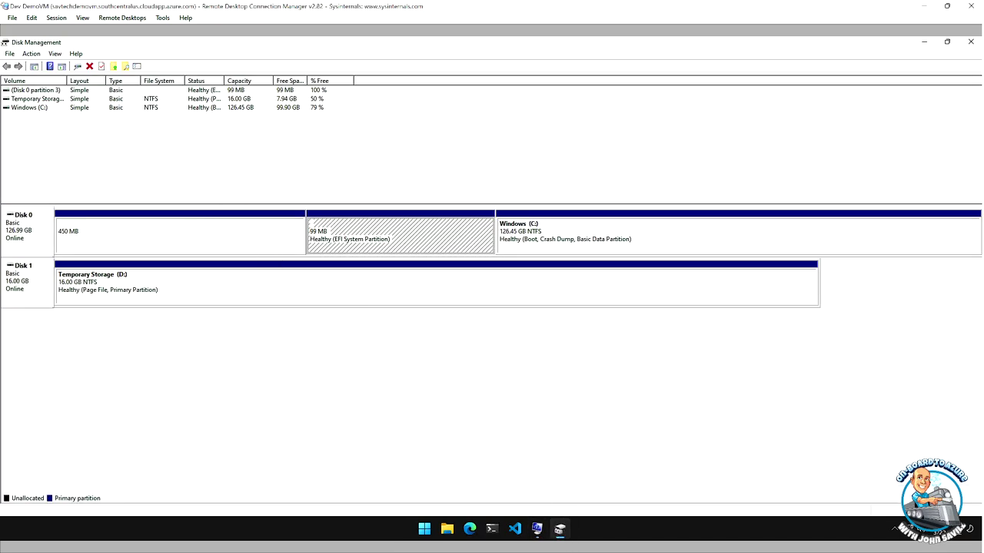
{"action": "left_click", "coordinate": [104, 243]}
{"action": "key", "text": "super+plus"}
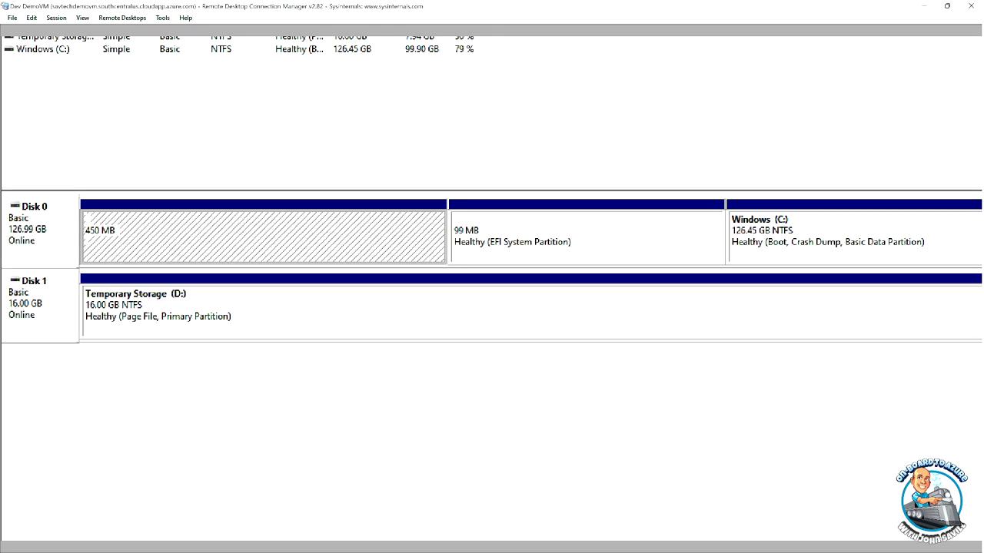
{"action": "mouse_move", "coordinate": [446, 205]}
{"action": "left_mouse_down"}
{"action": "mouse_move", "coordinate": [467, 262]}
{"action": "mouse_move", "coordinate": [626, 261]}
{"action": "left_mouse_up"}
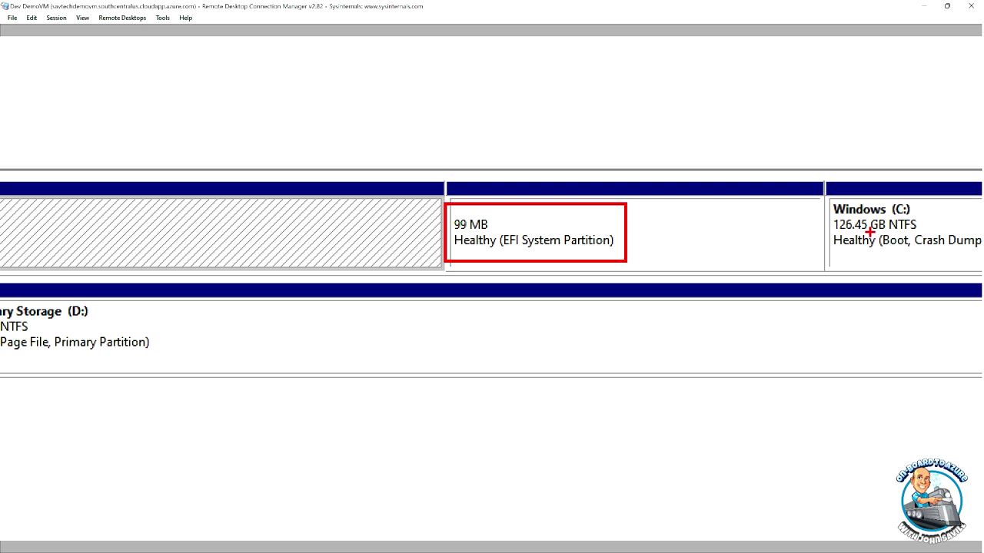
{"action": "key", "text": "Escape"}
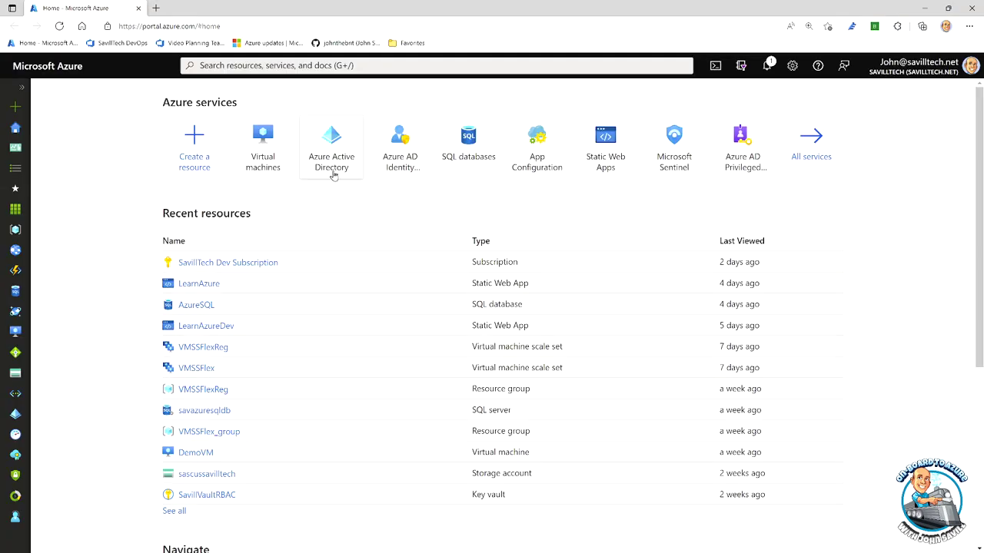
In the Azure portal, start creating a new Azure virtual machine from the Virtual machines page
{"action": "left_click", "coordinate": [265, 143]}
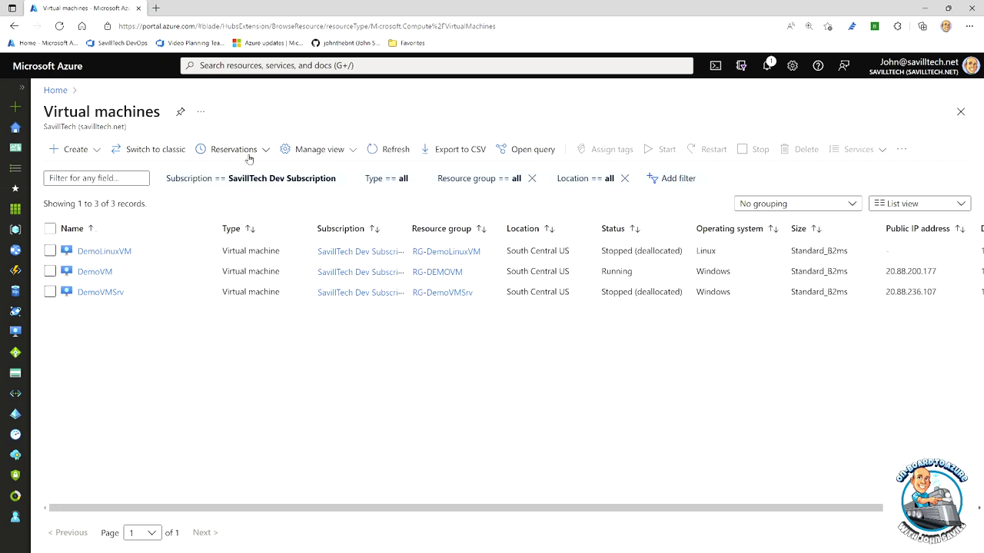
{"action": "left_click", "coordinate": [77, 149]}
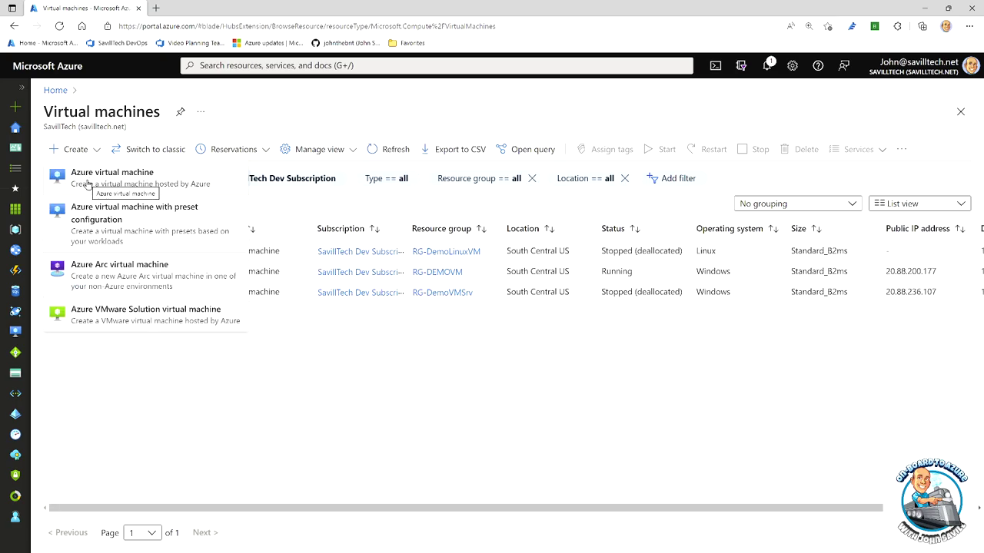
{"action": "left_click", "coordinate": [87, 180]}
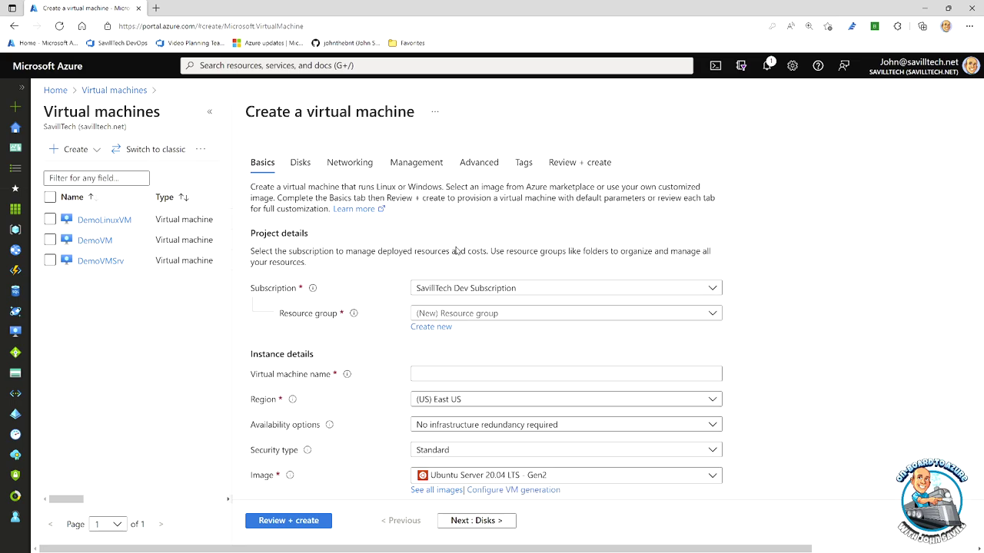
Review the available VM images, frame Ubuntu Server 18.04 LTS - Gen1 in red, and close the image list
{"action": "scroll", "coordinate": [506, 312], "scroll_direction": "down", "scroll_amount": 1}
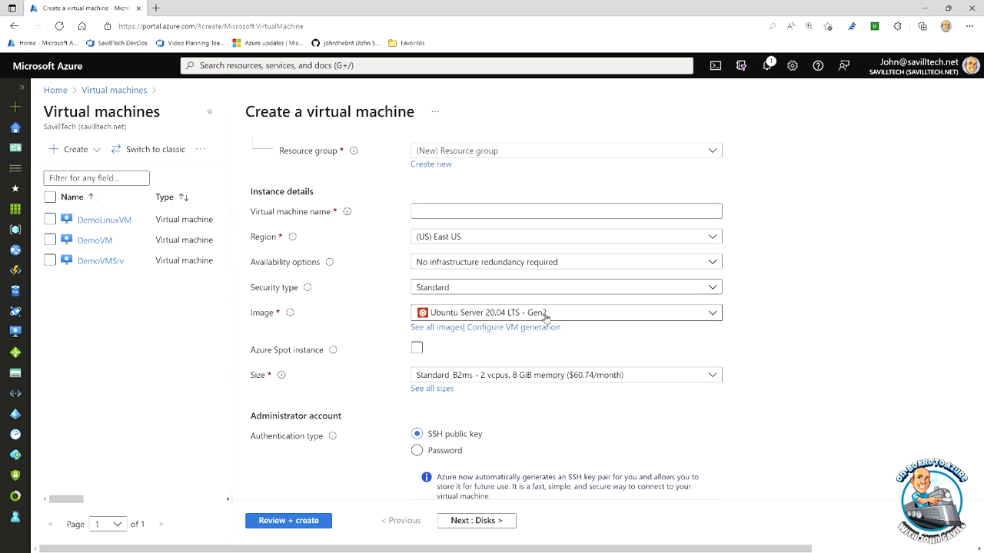
{"action": "left_click", "coordinate": [545, 315]}
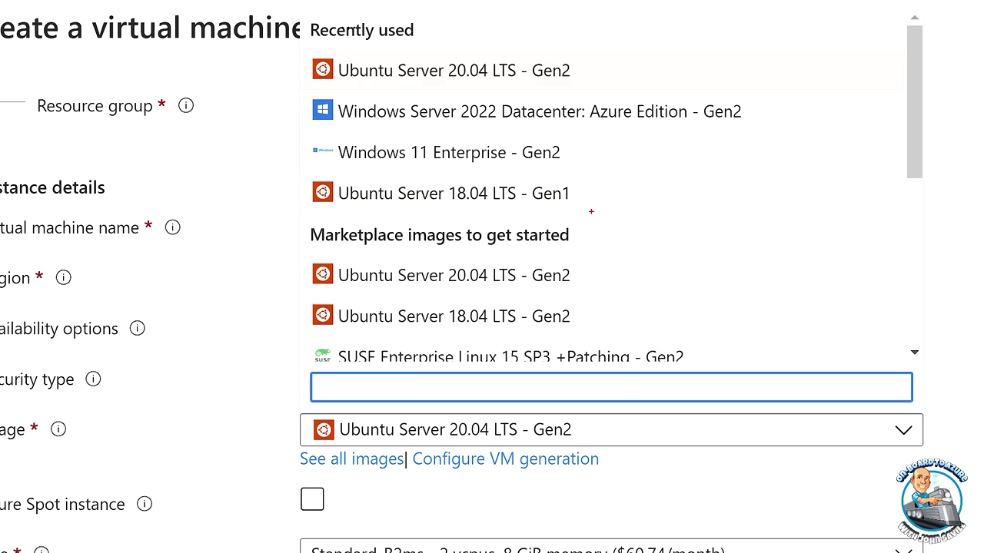
{"action": "left_click_drag", "start_coordinate": [591, 212], "coordinate": [299, 170]}
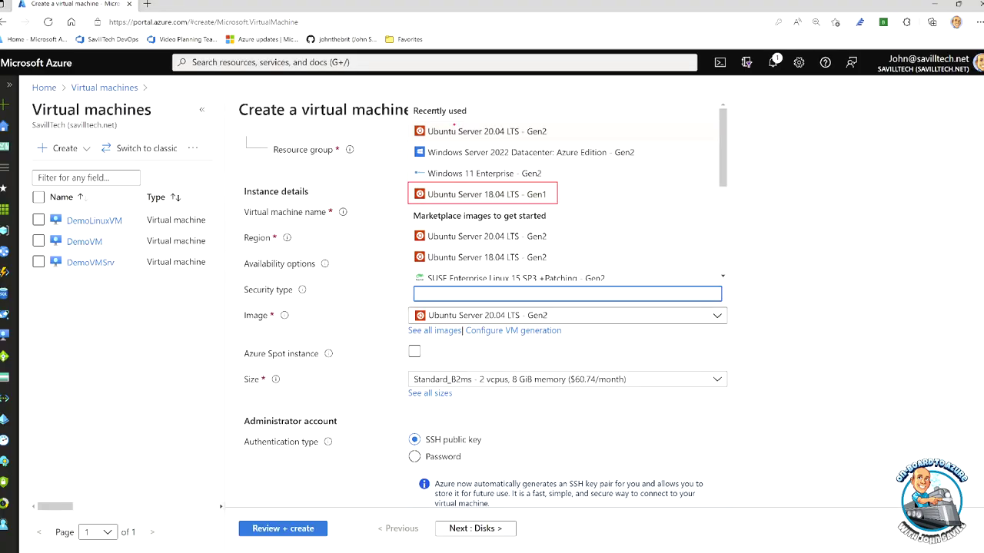
{"action": "left_click", "coordinate": [734, 347]}
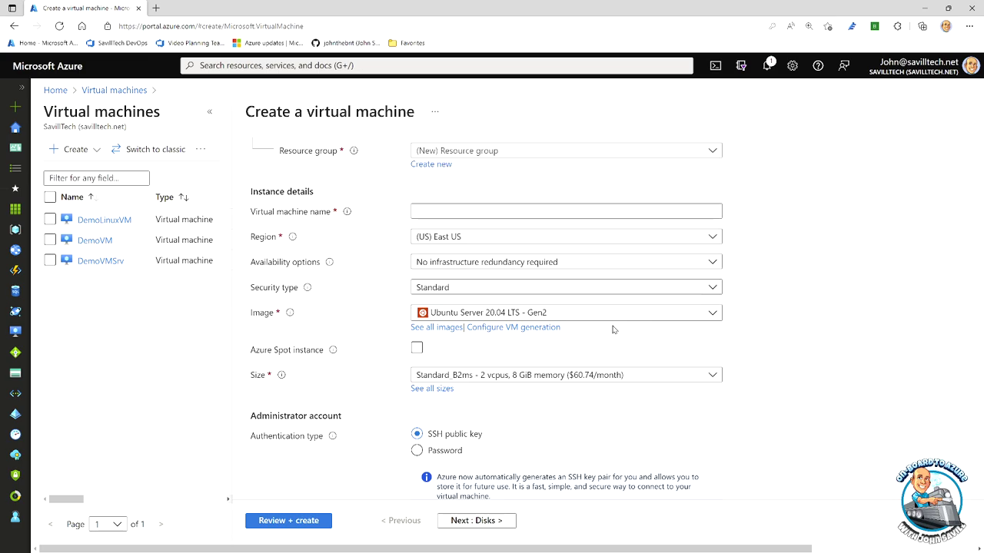
Review the security type options for the virtual machine and frame Security type and Trusted launch virtual machines in red
{"action": "left_click", "coordinate": [540, 287]}
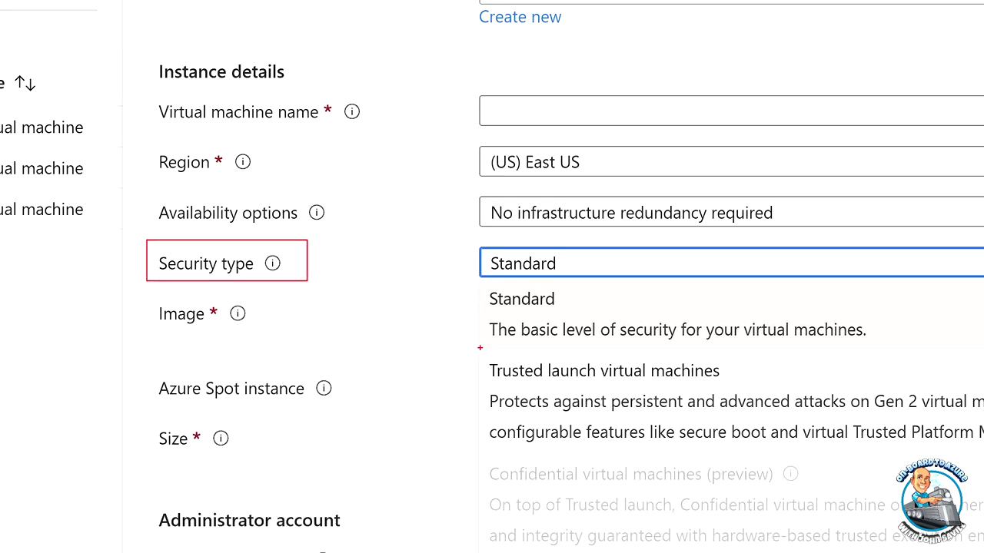
{"action": "left_click_drag", "start_coordinate": [632, 445], "coordinate": [746, 452]}
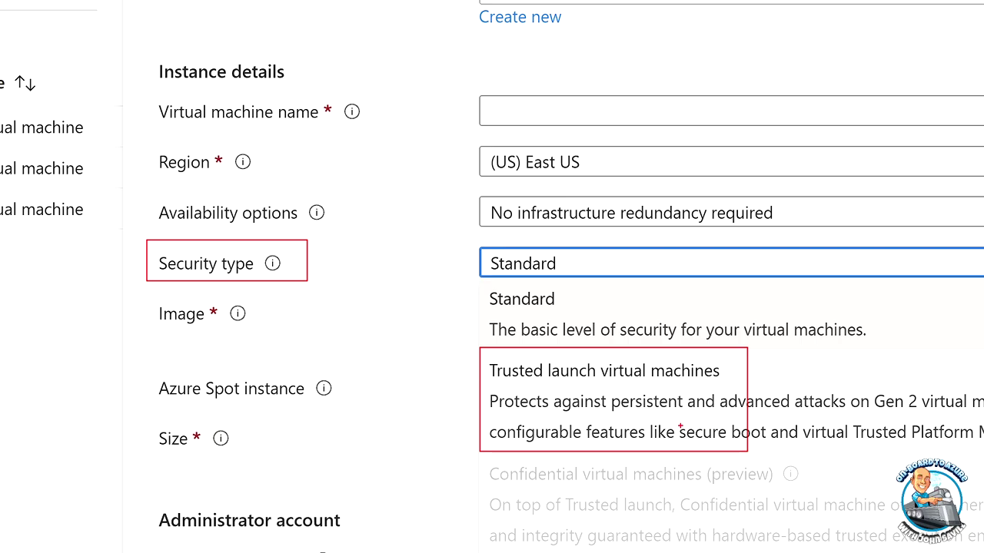
{"action": "key", "text": "Escape"}
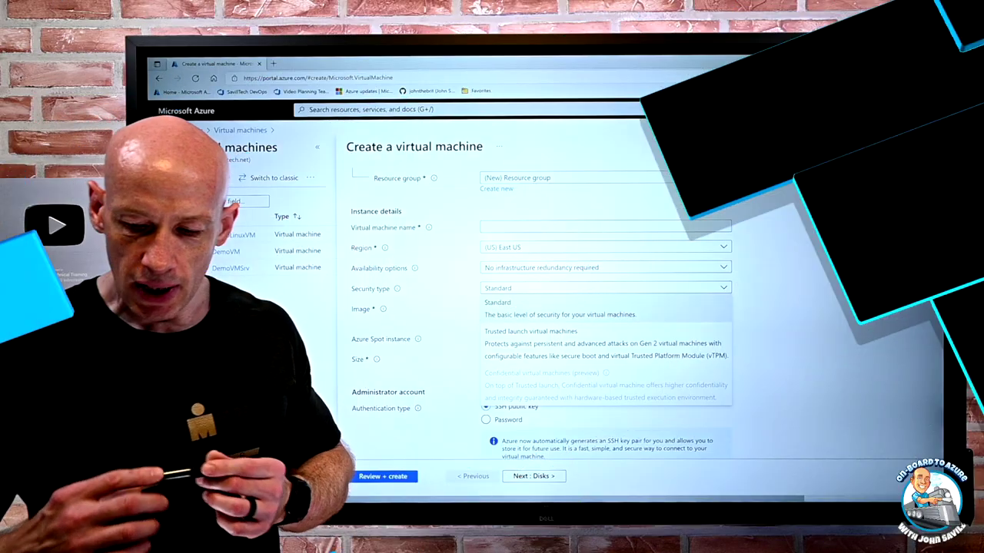
Switch back to Microsoft Whiteboard and review the Gen 1 and Gen 2 comparison notes
{"action": "key", "text": "super+Tab"}
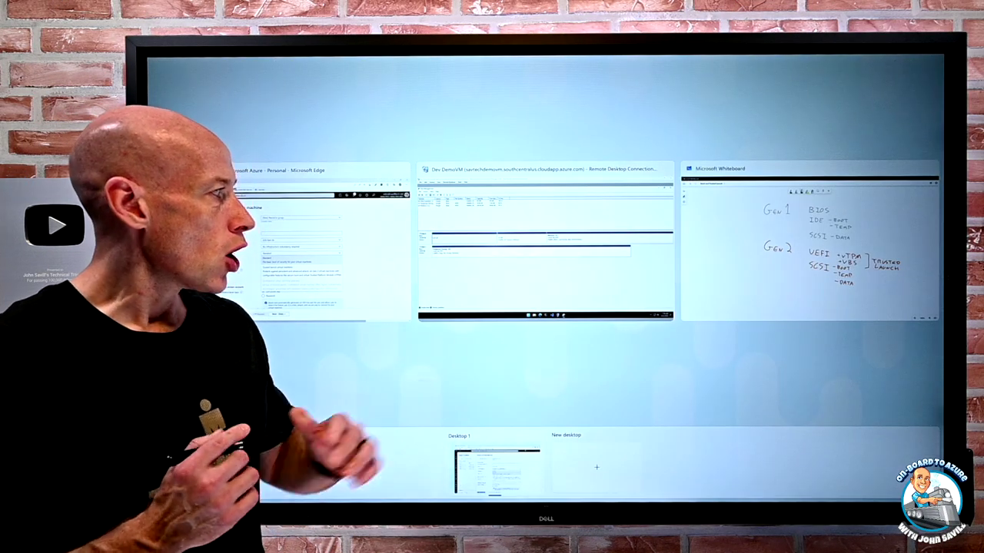
{"action": "left_click", "coordinate": [722, 277]}
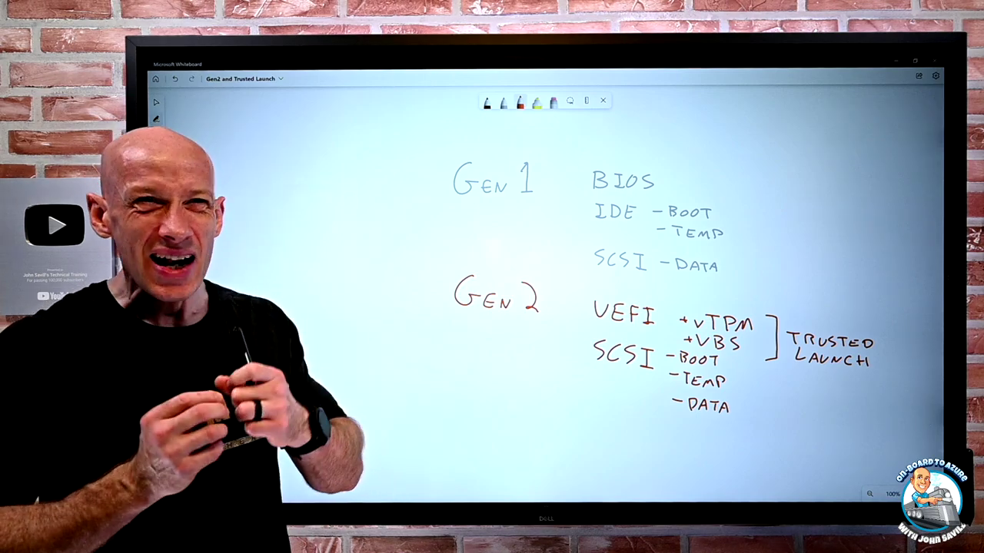
{"action": "mouse_move", "coordinate": [474, 277]}
{"action": "left_mouse_down"}
{"action": "mouse_move", "coordinate": [464, 307]}
{"action": "mouse_move", "coordinate": [472, 302]}
{"action": "left_mouse_up"}
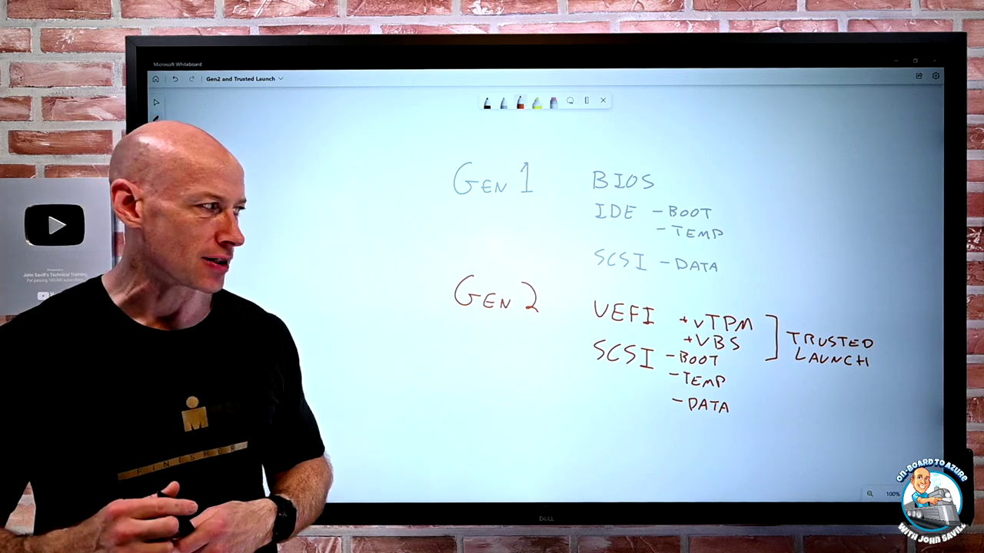
{"action": "left_click_drag", "start_coordinate": [422, 382], "coordinate": [392, 384]}
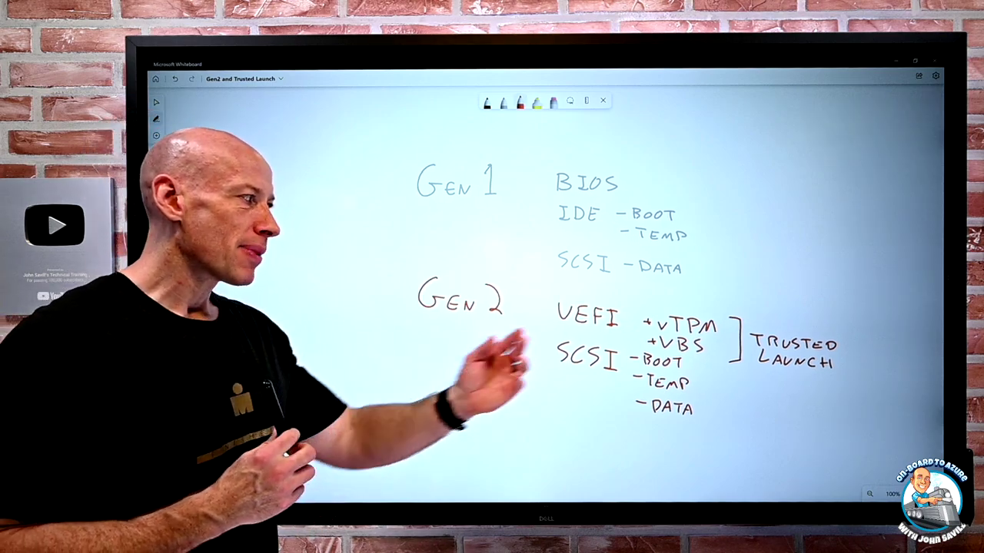